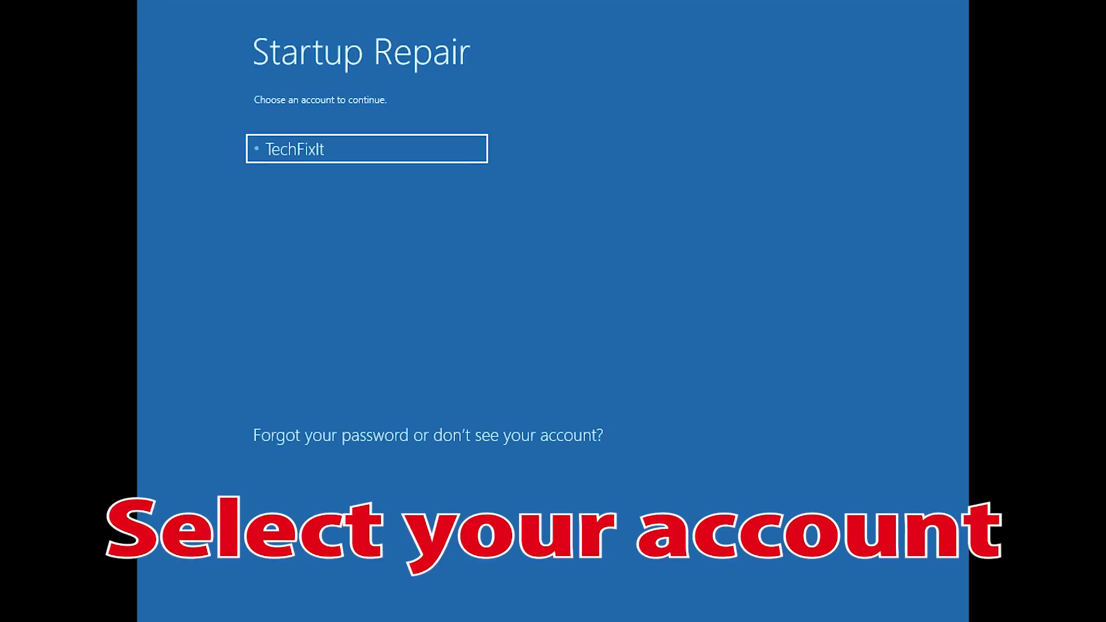
Sign in to Startup Repair with the listed account, leaving the password blank, and continue
left_click(370, 151)
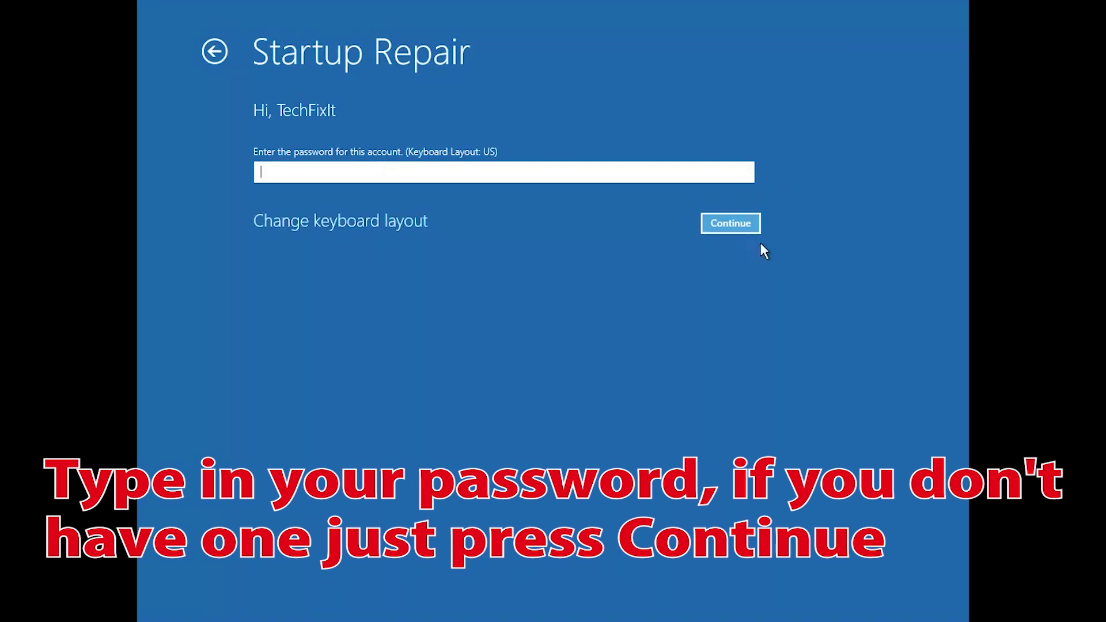
left_click(752, 220)
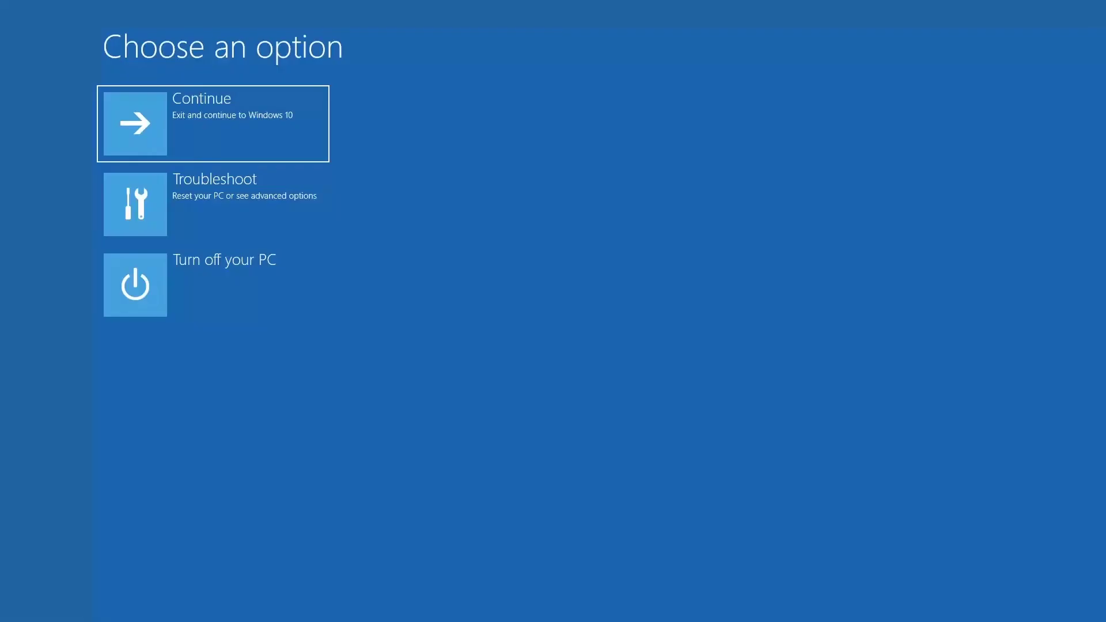
Open the Command Prompt from the advanced troubleshooting options
key("Down")
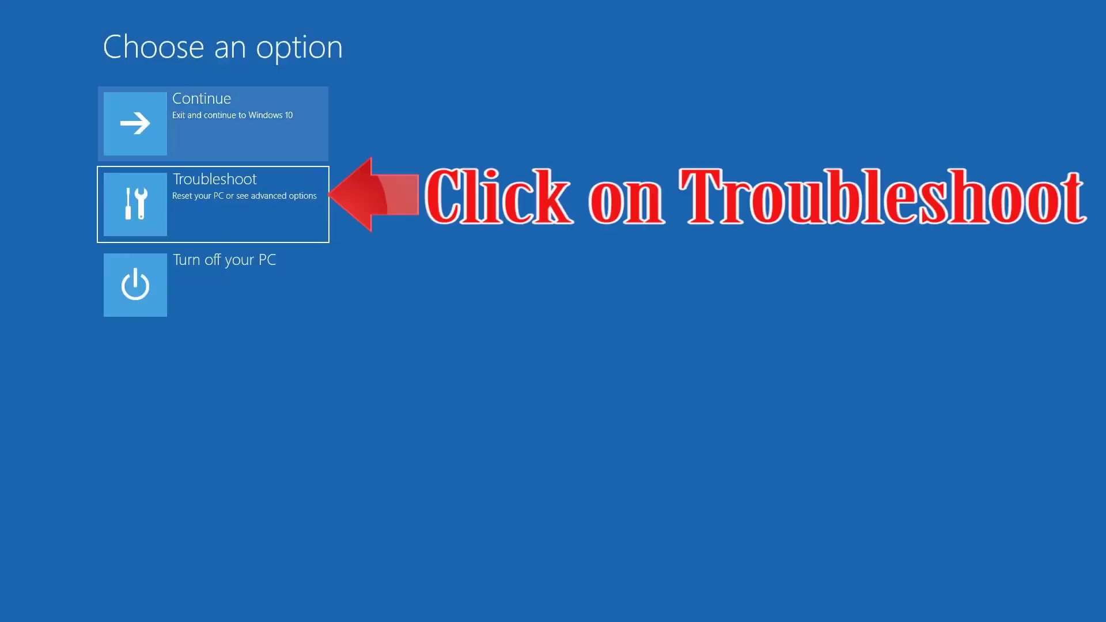
key("Return")
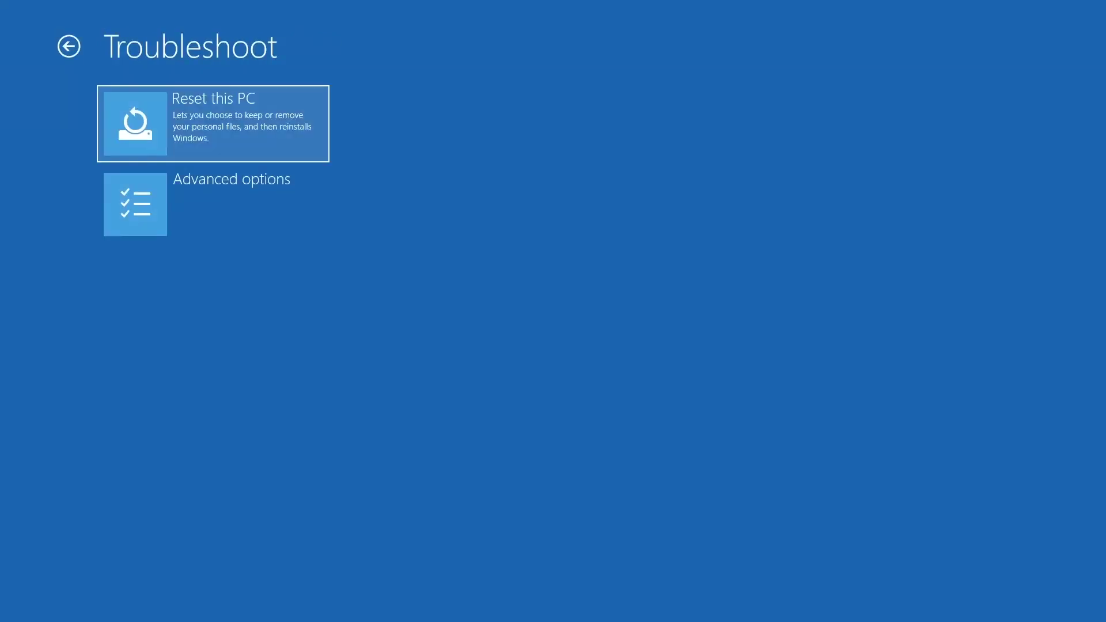
key("Down")
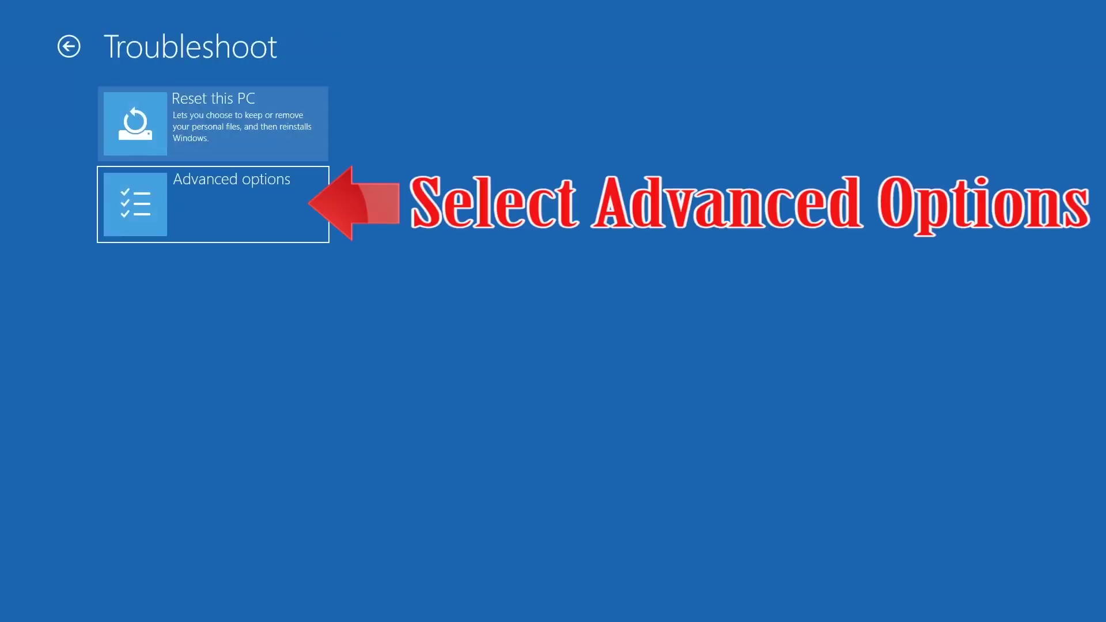
key("Return")
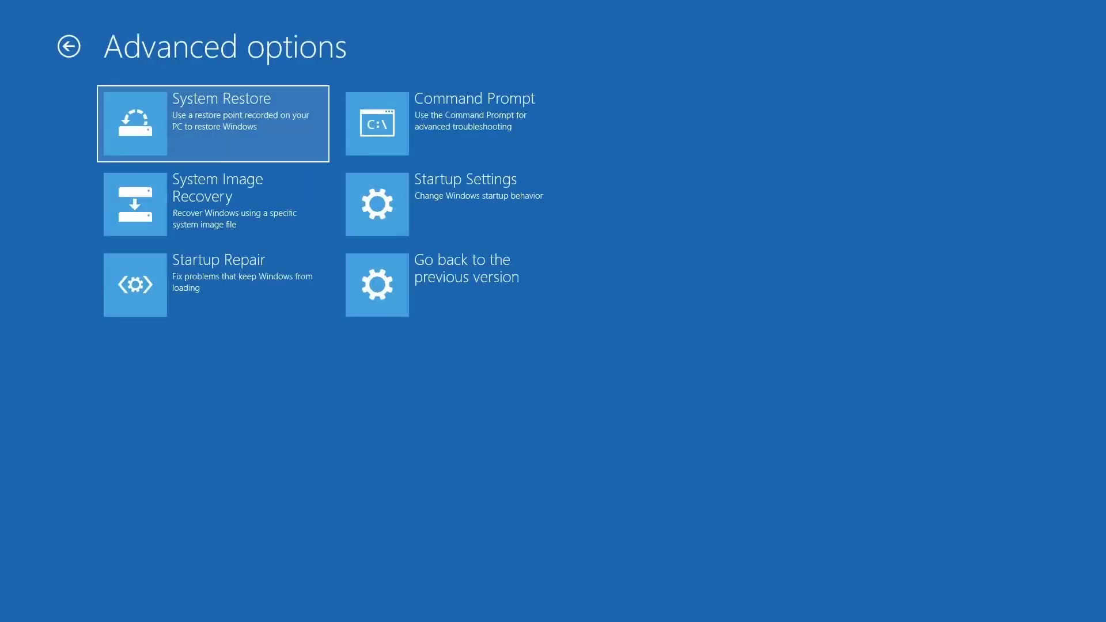
key("Right")
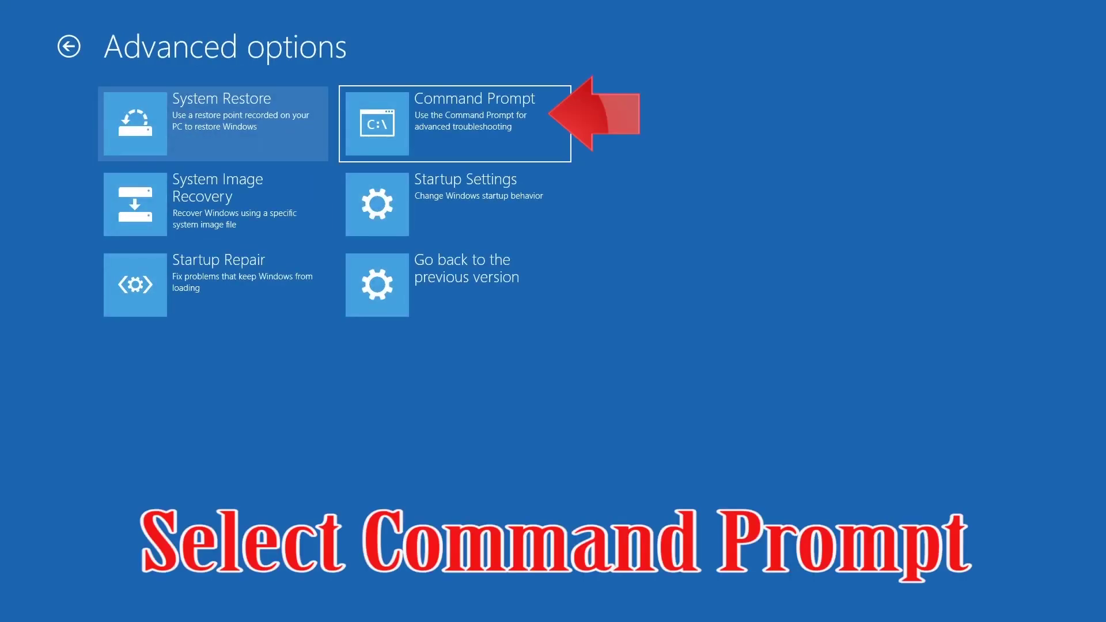
key("Return")
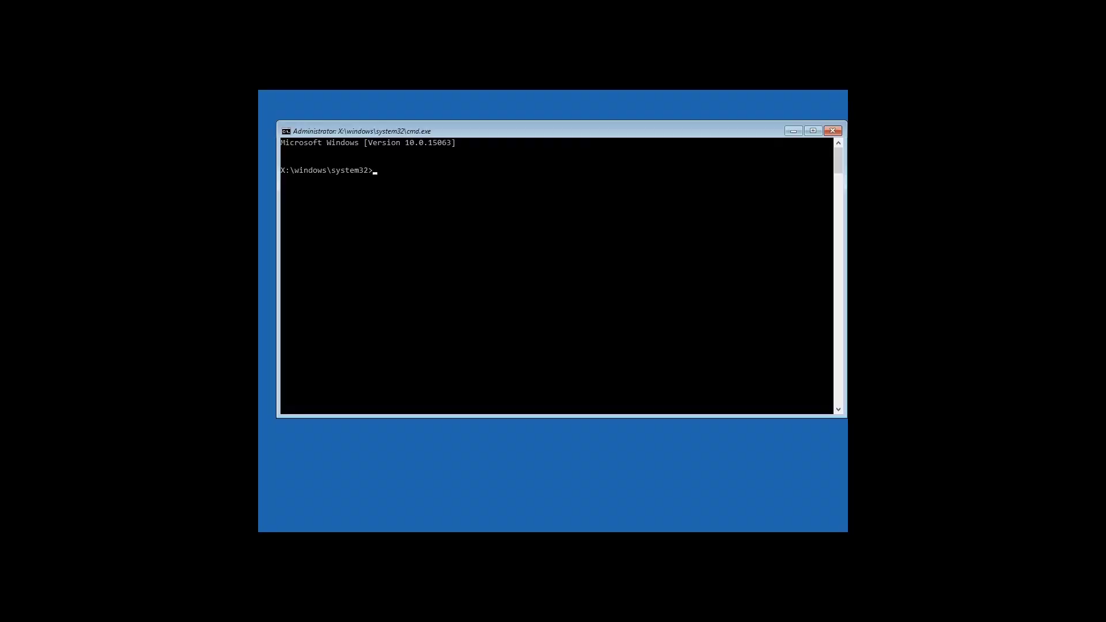
Repair the master boot record by running bootrec /fixmbr
type("boo")
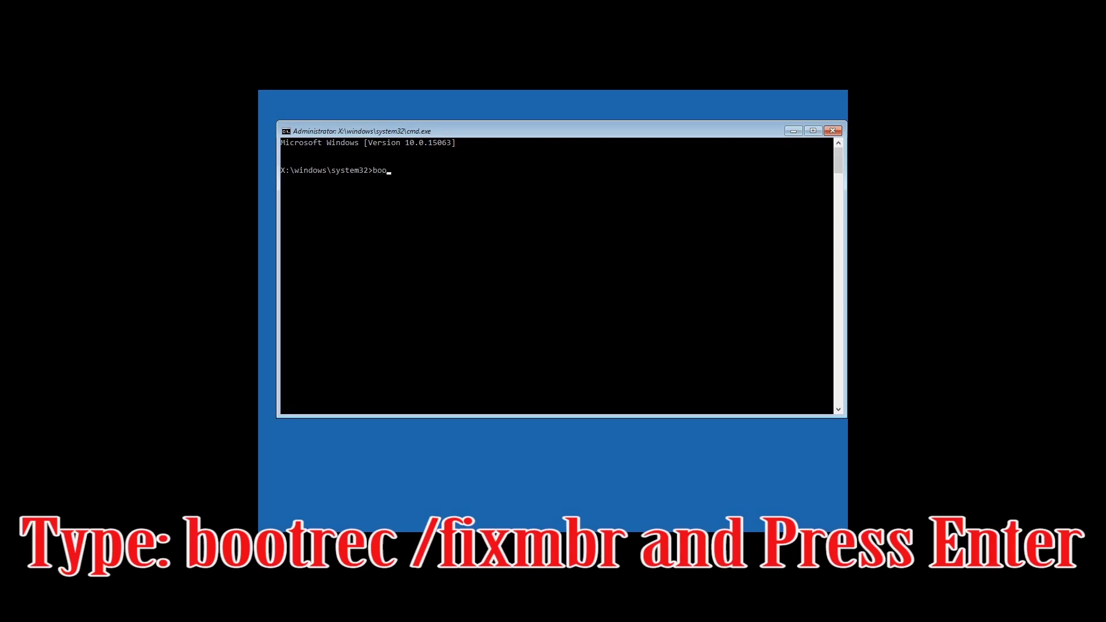
type("trec /fixmbr")
key("Return")
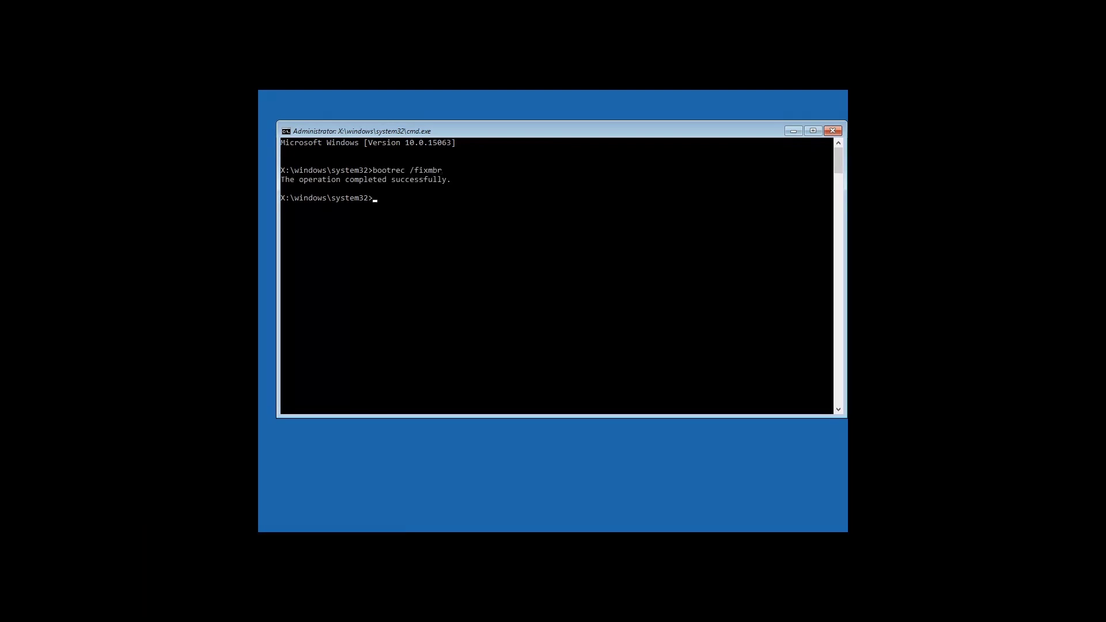
Write a new boot sector by running bootrec /fixboot
key("Up")
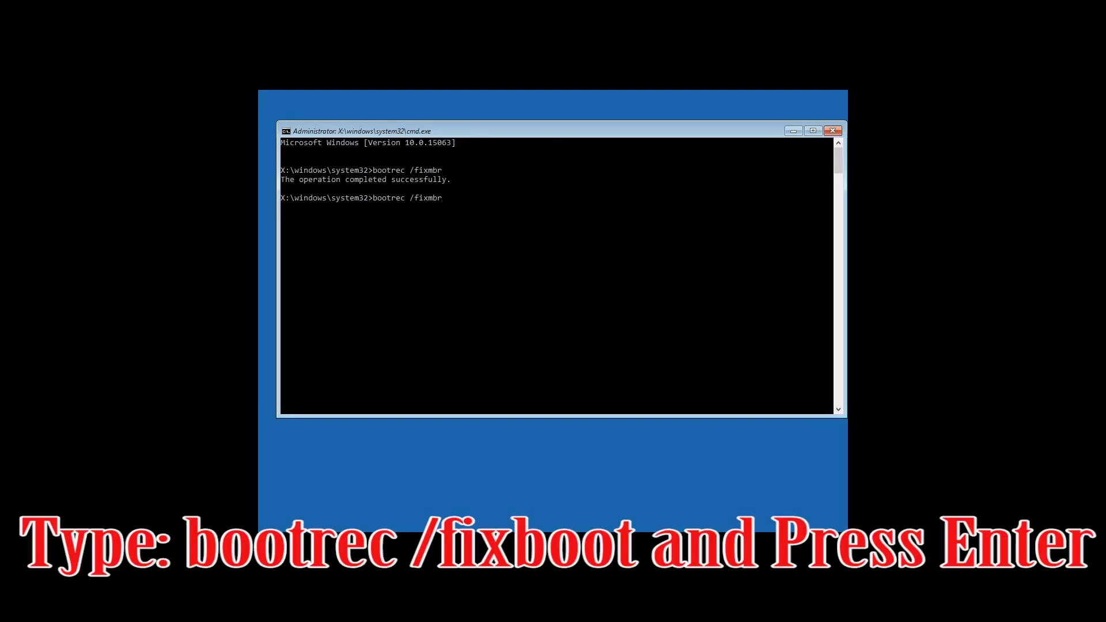
key("BackSpace")
key("BackSpace")
type("boot")
key("Return")
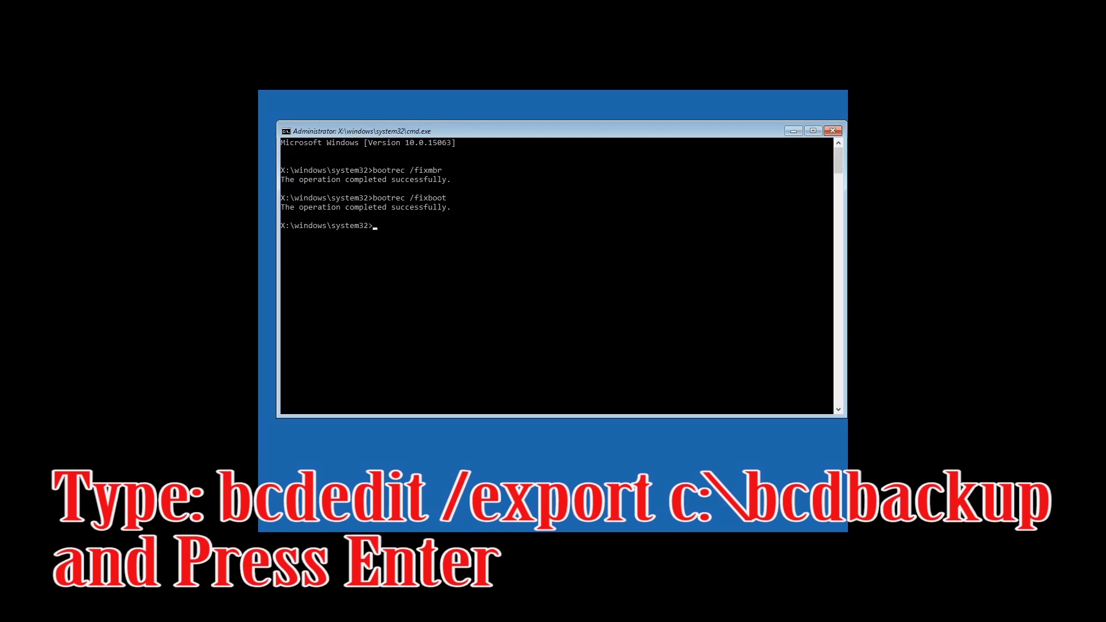
Export the boot configuration with bcdedit to c:\bcdbackup, and clear the hidden, read-only and system attributes of c:\boot\bcd with attrib
type("bcdedit /export c:\\bcdbackup")
key("Return")
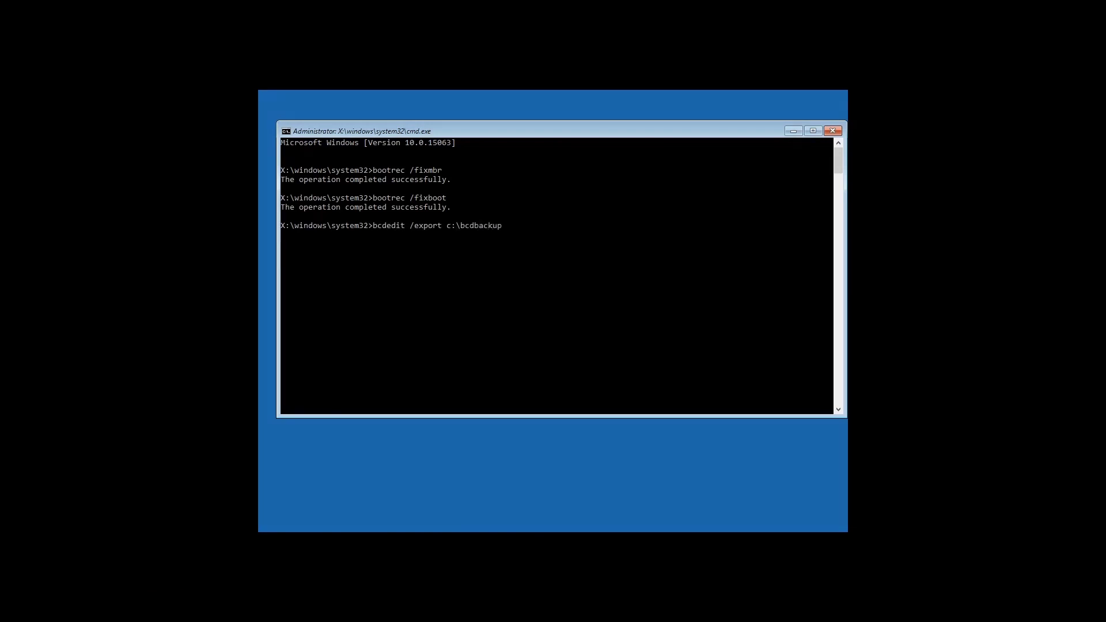
type("a")
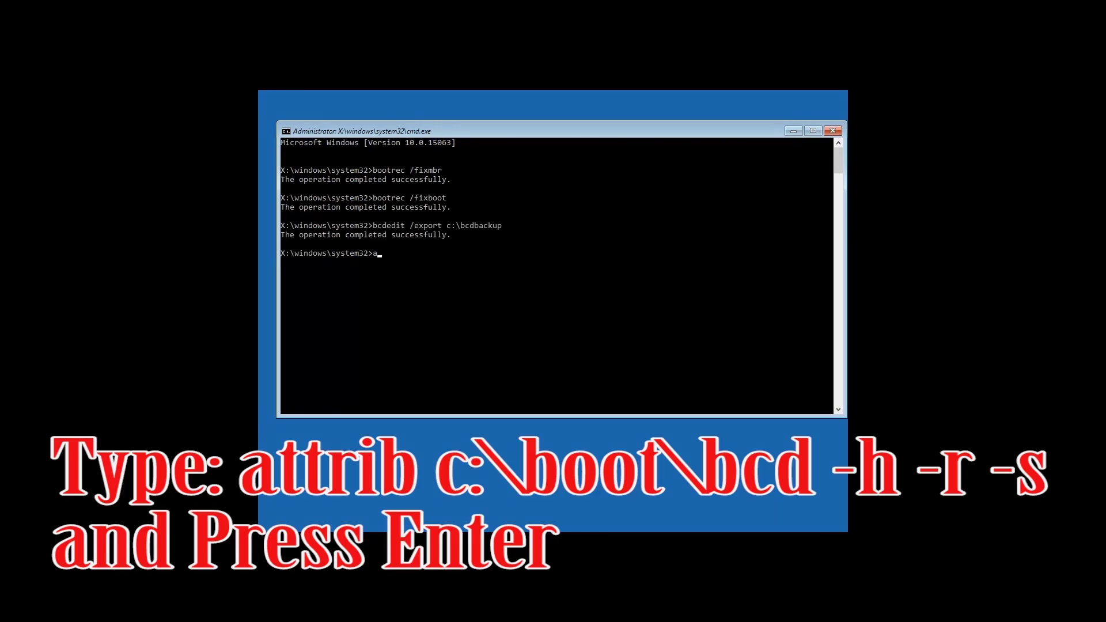
type("ttrib c:\\boot\\bcd -h -r -s")
key("Return")
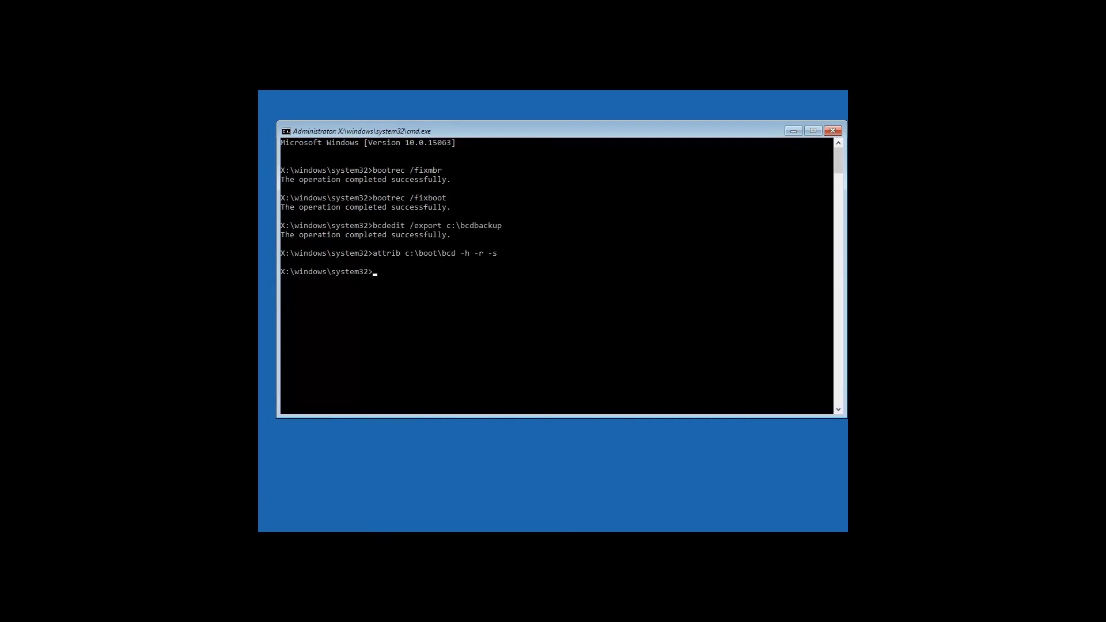
Rename c:\boot\bcd to bcd.old using the ren command
type("ren")
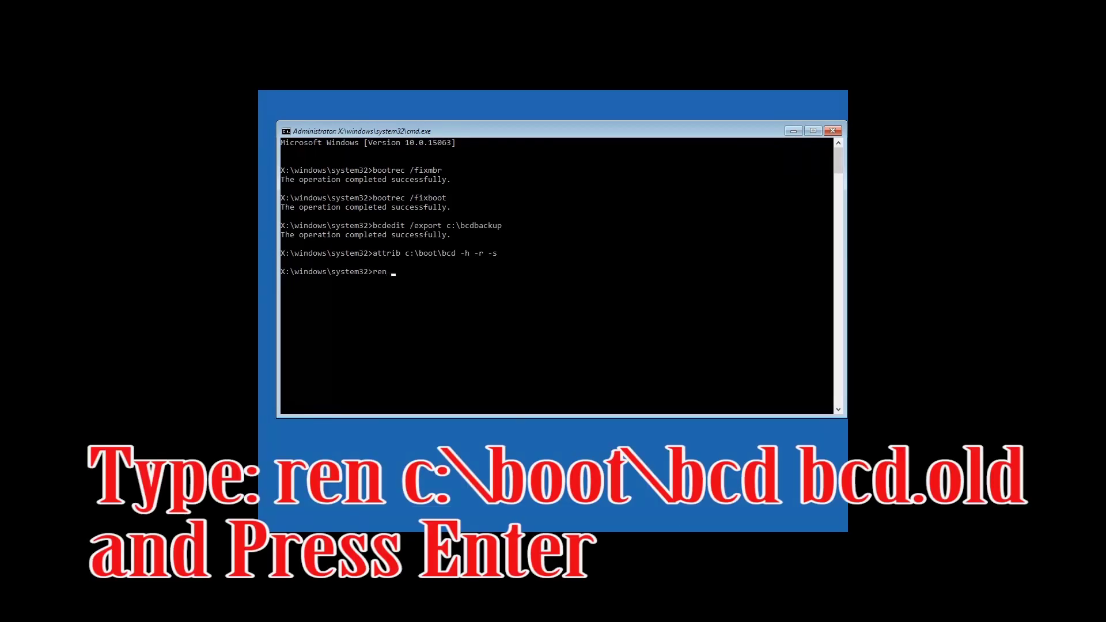
type(" c:\\boot\\bcd bcd.old")
key("Return")
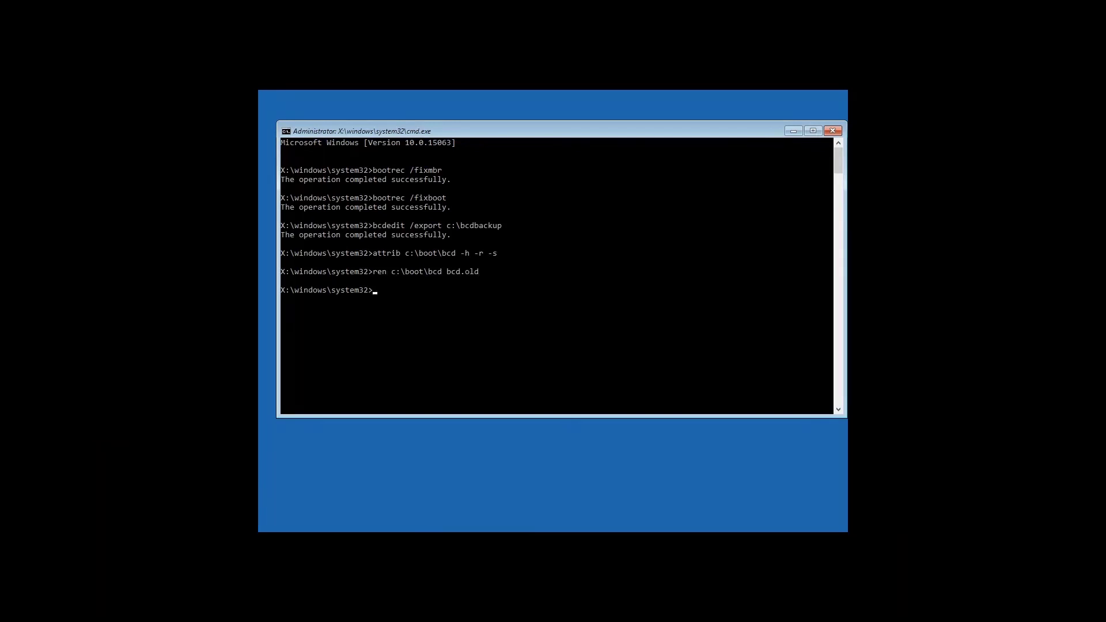
Rebuild the boot configuration with bootrec /rebuildbcd and answer y to add the Windows installation to the boot list
type("boot")
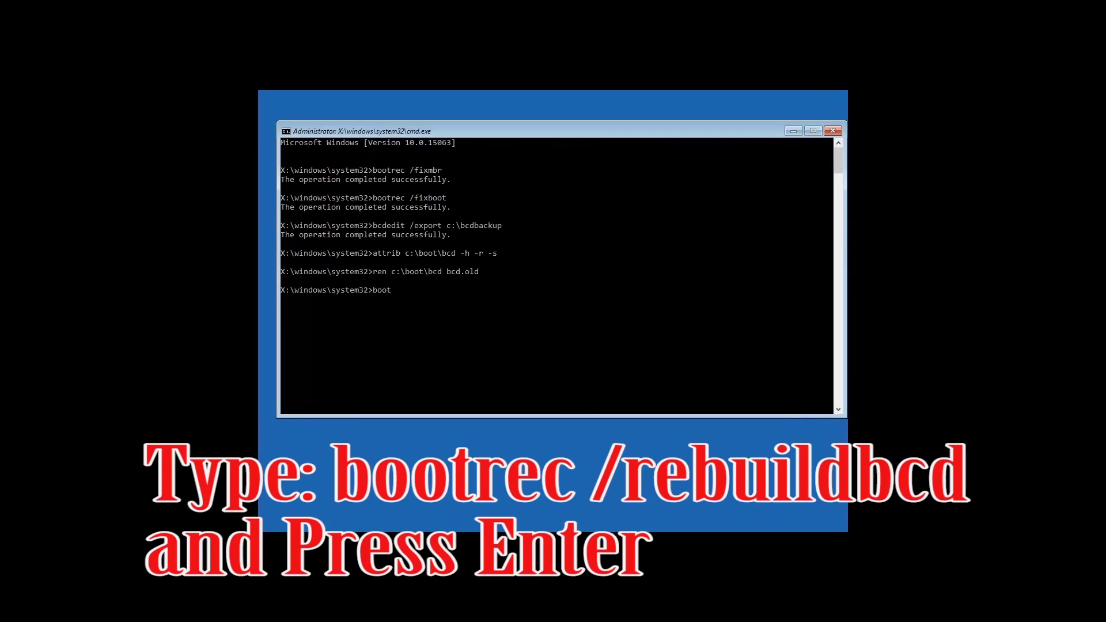
type("rec /rebuildbcd")
key("Return")
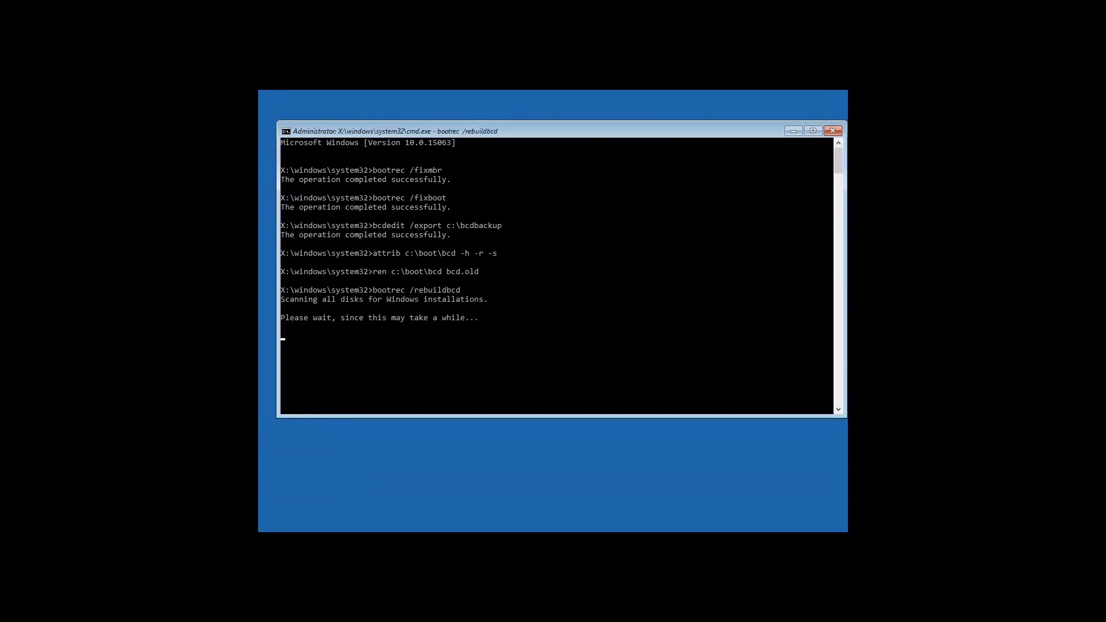
type("y")
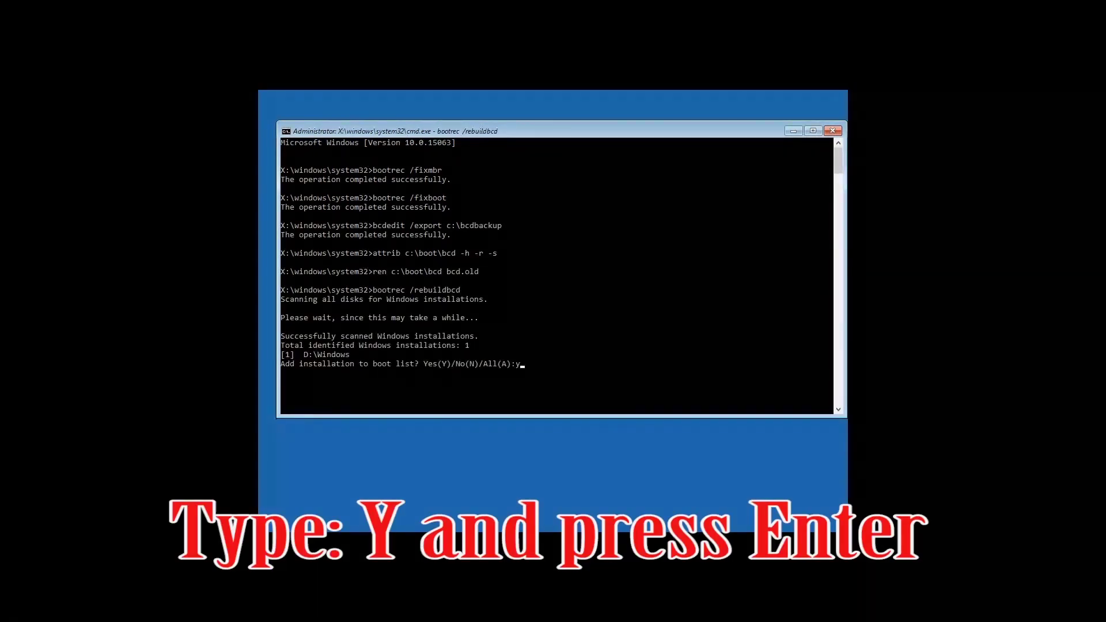
key("Return")
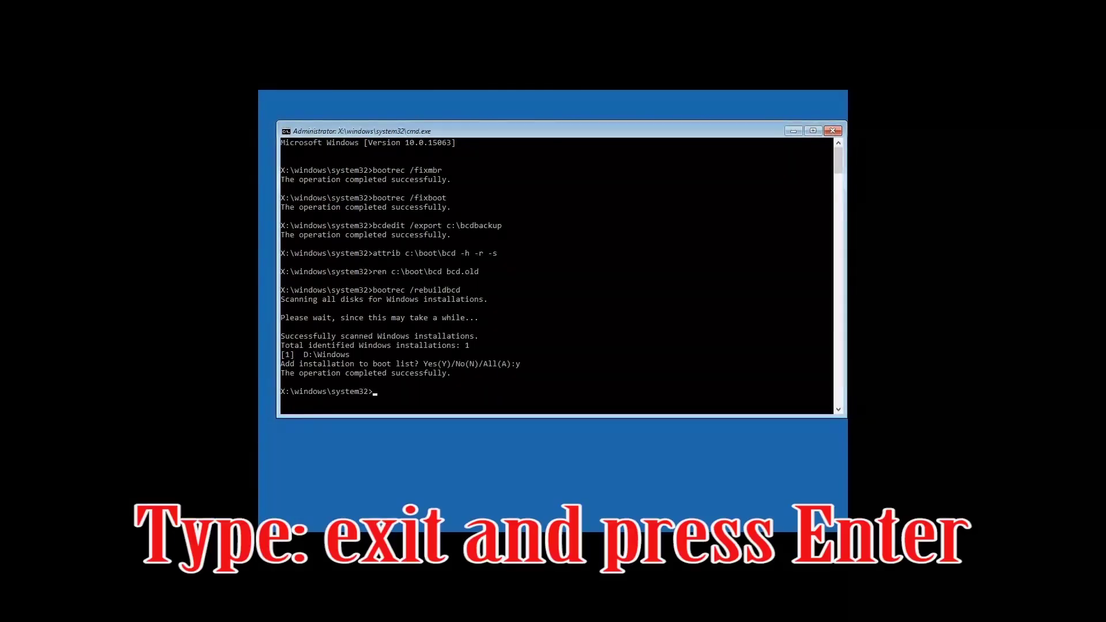
Exit the Command Prompt and continue to Windows 10 to restart the PC
type("exit")
key("Return")
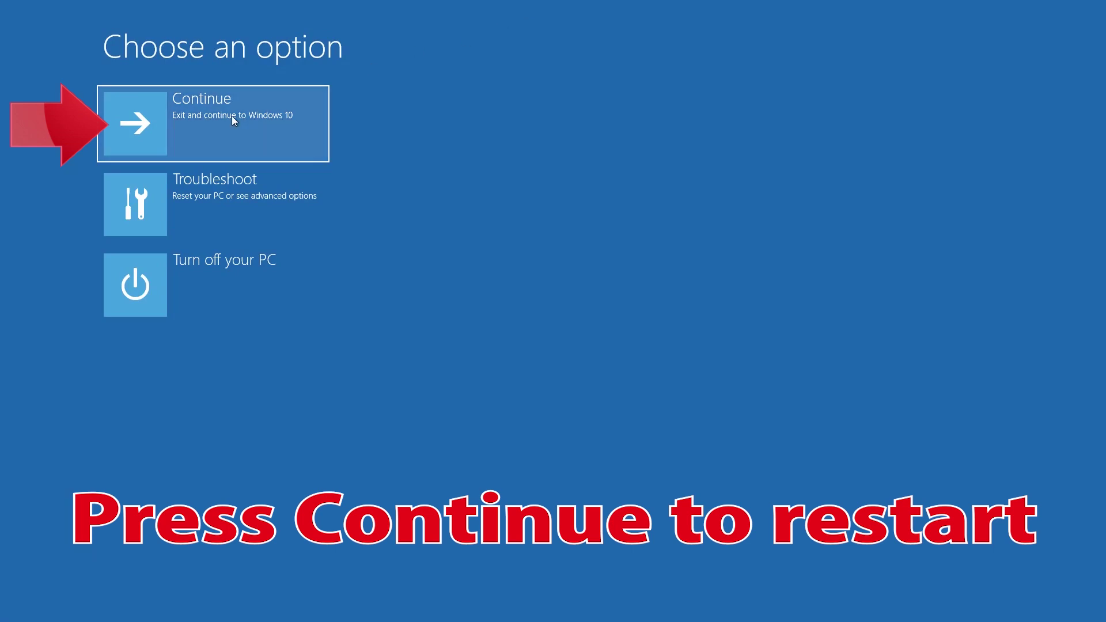
left_click(234, 133)
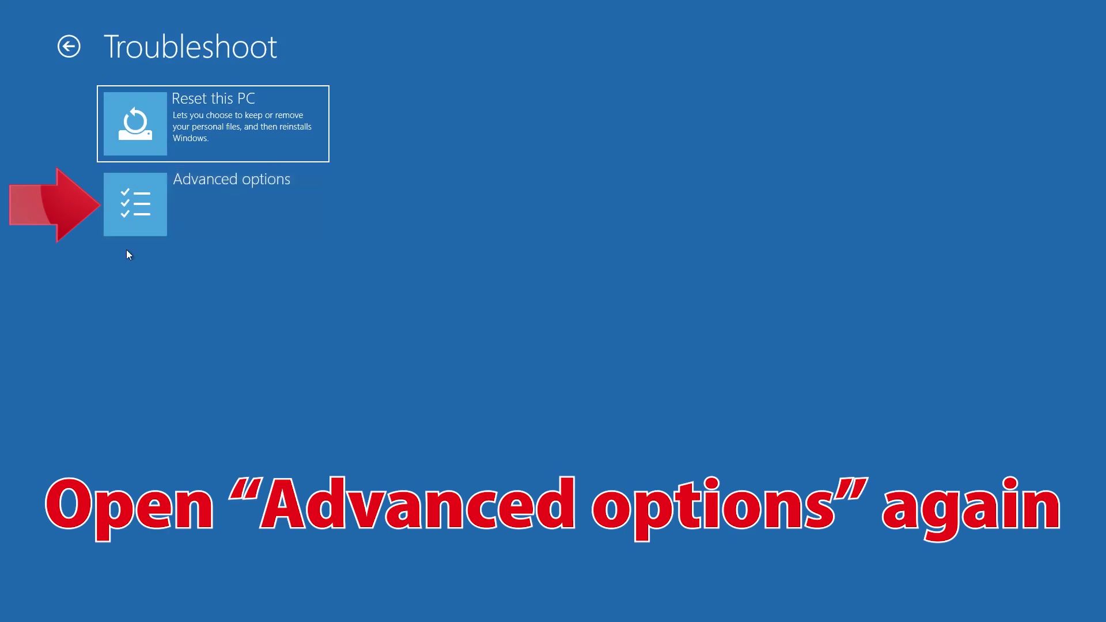
Launch System Restore from the advanced options, choosing the listed account and the US keyboard layout
left_click(238, 205)
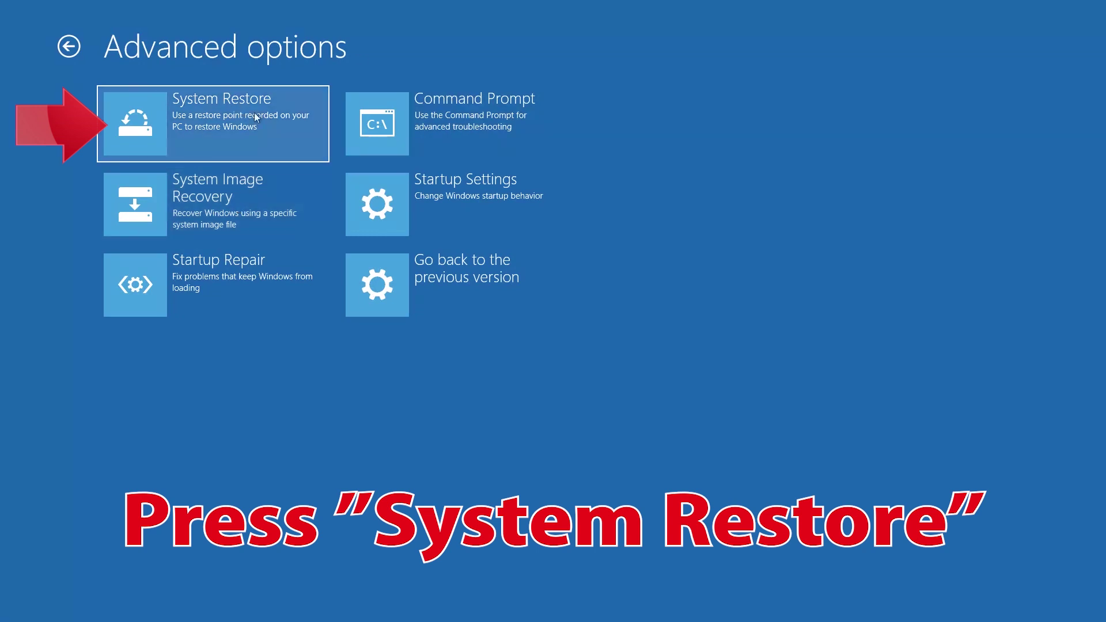
left_click(238, 129)
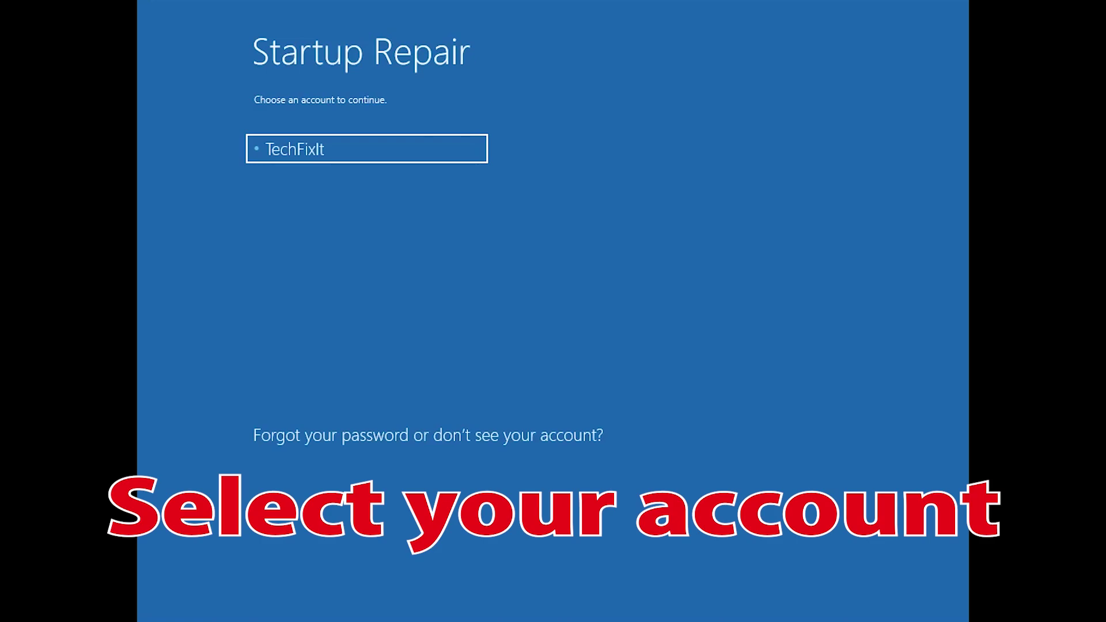
left_click(371, 154)
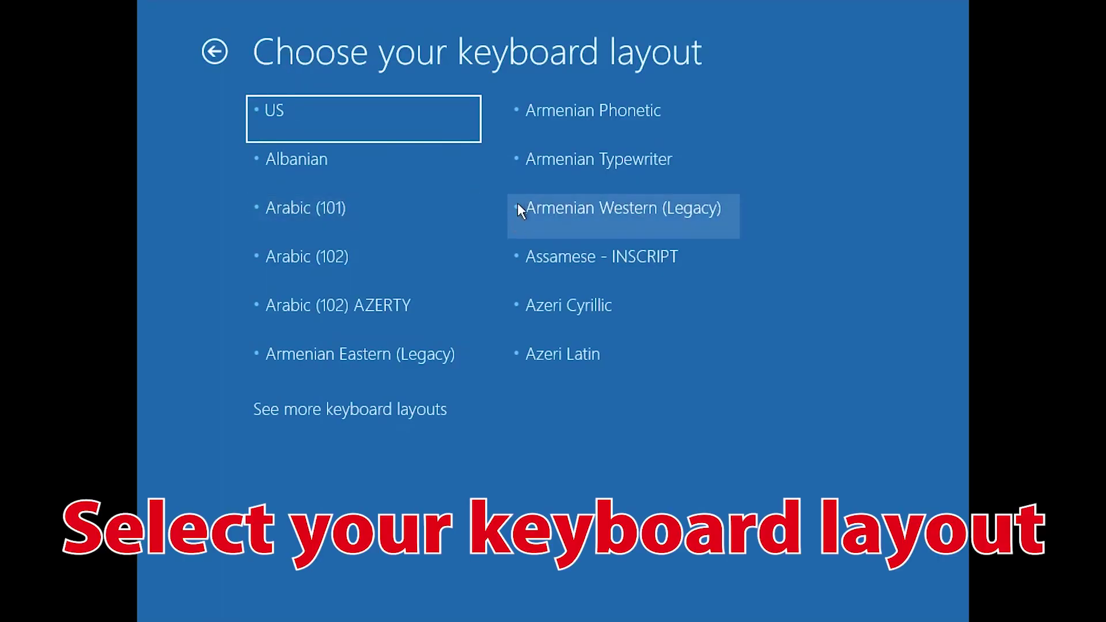
left_click(312, 130)
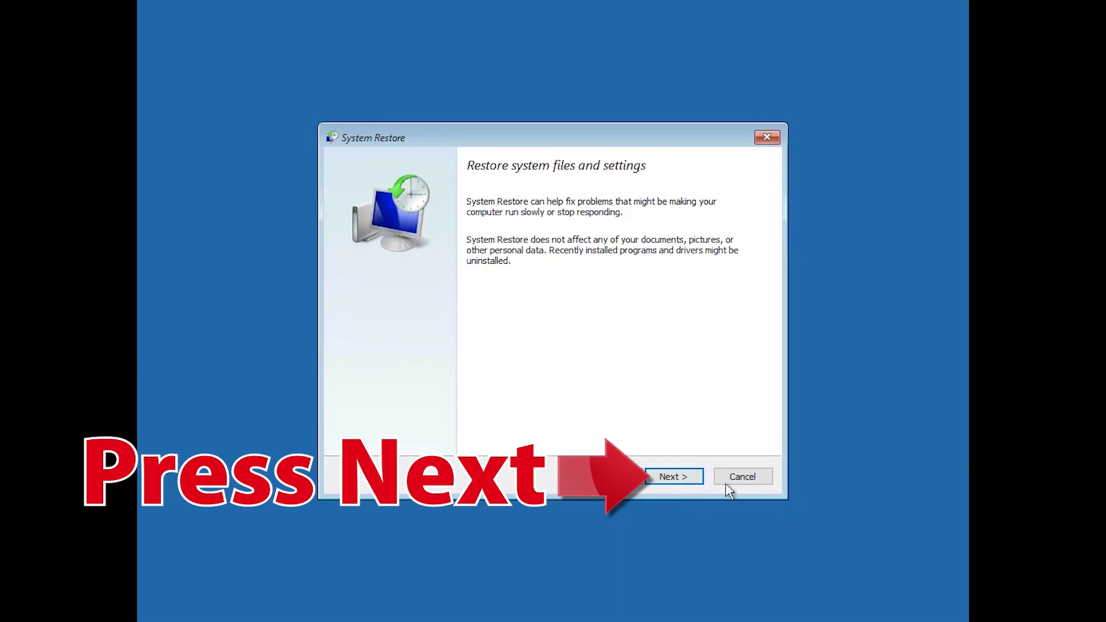
Restore the system to the 10/11/2018 11:51:13 PM restore point, confirm the uninterruptible restore, and restart the computer
left_click(695, 478)
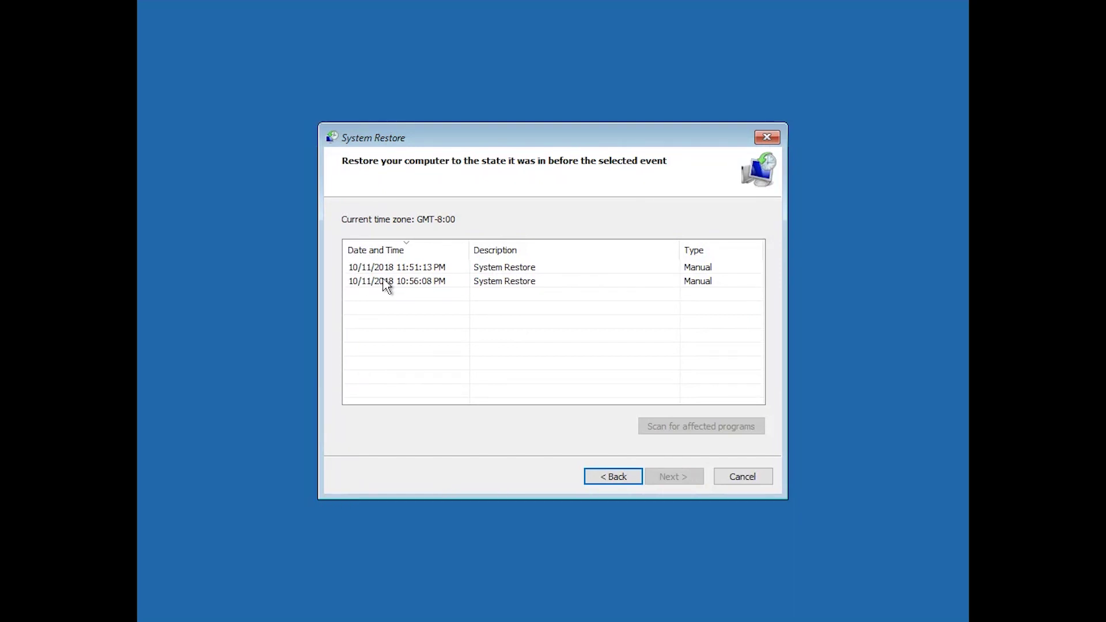
left_click(411, 268)
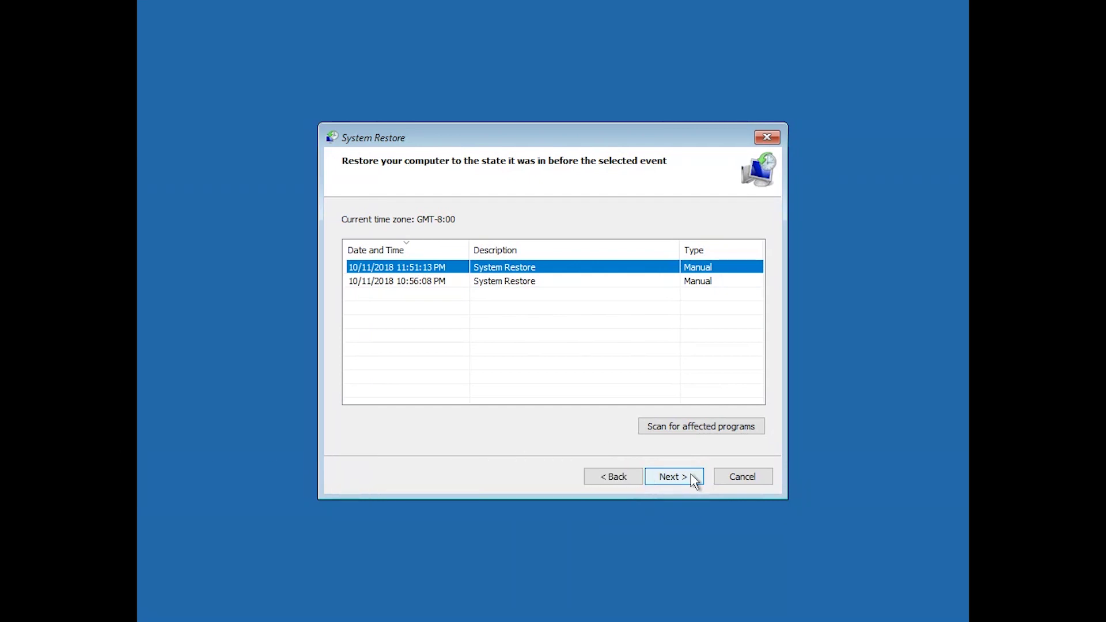
left_click(671, 477)
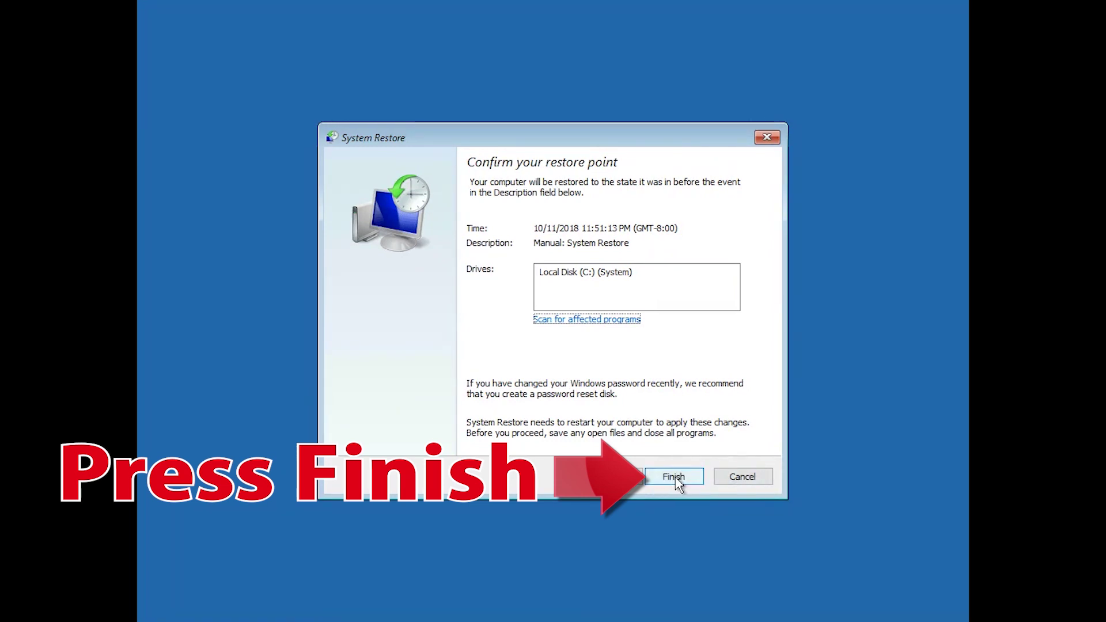
left_click(677, 483)
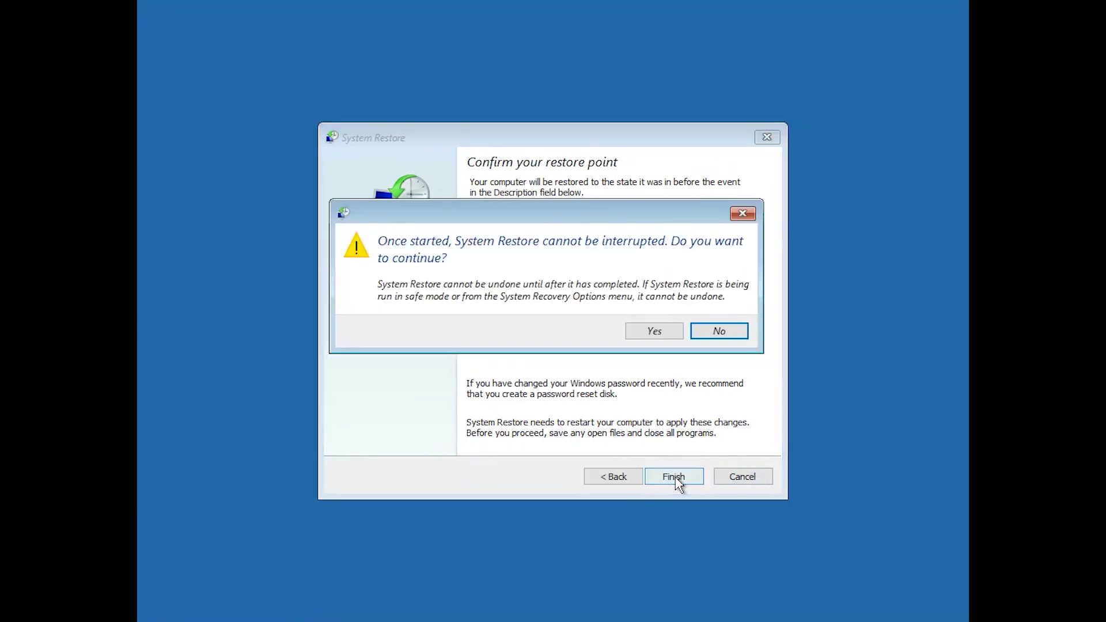
left_click(656, 332)
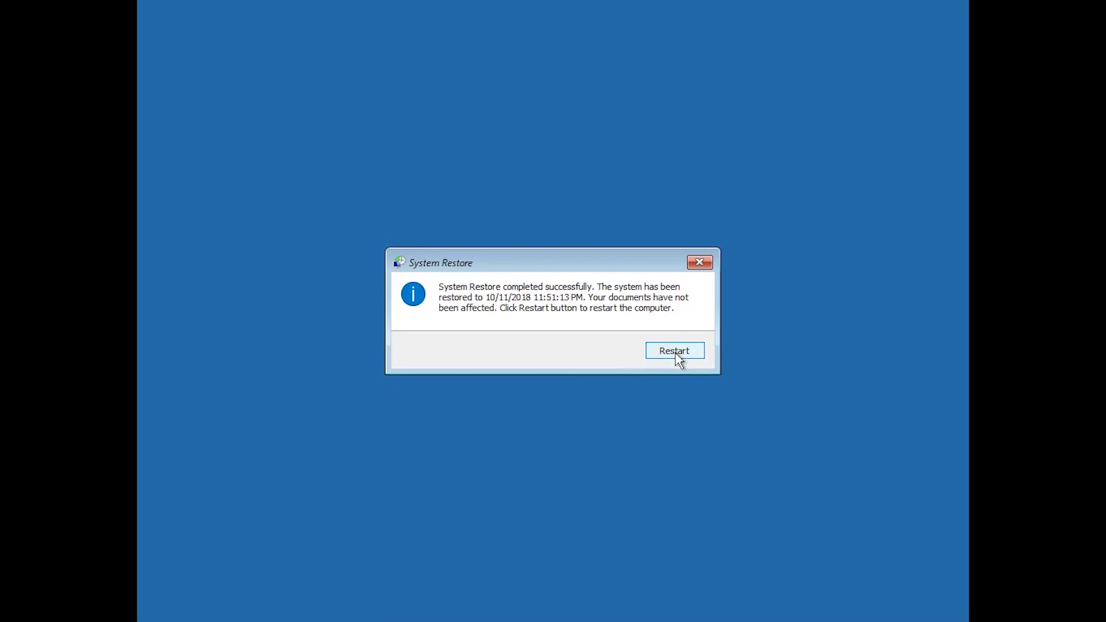
left_click(675, 352)
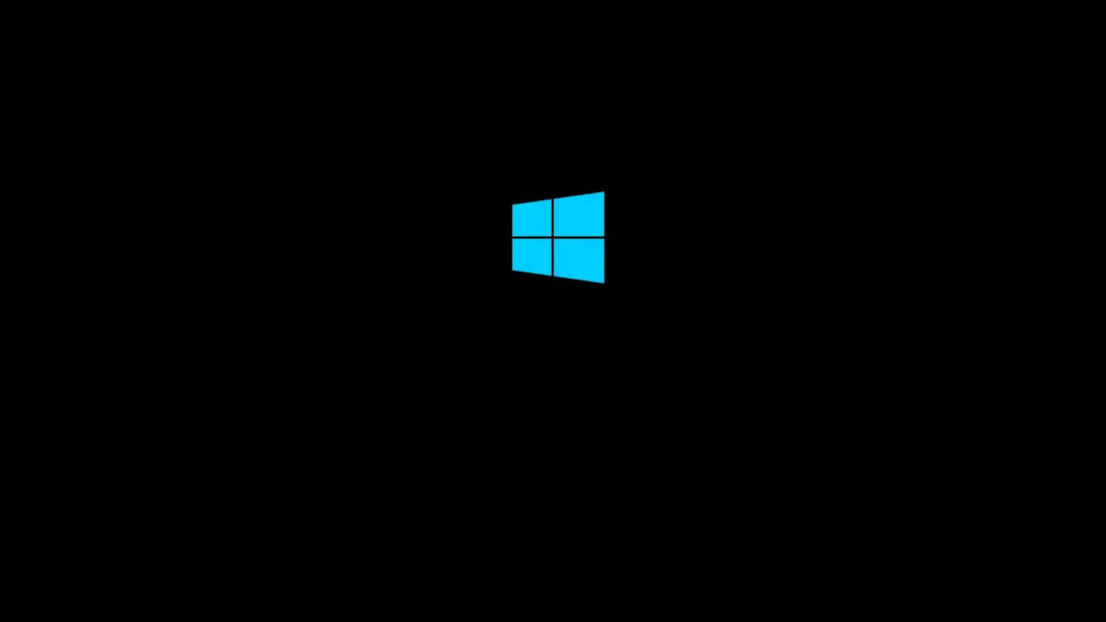
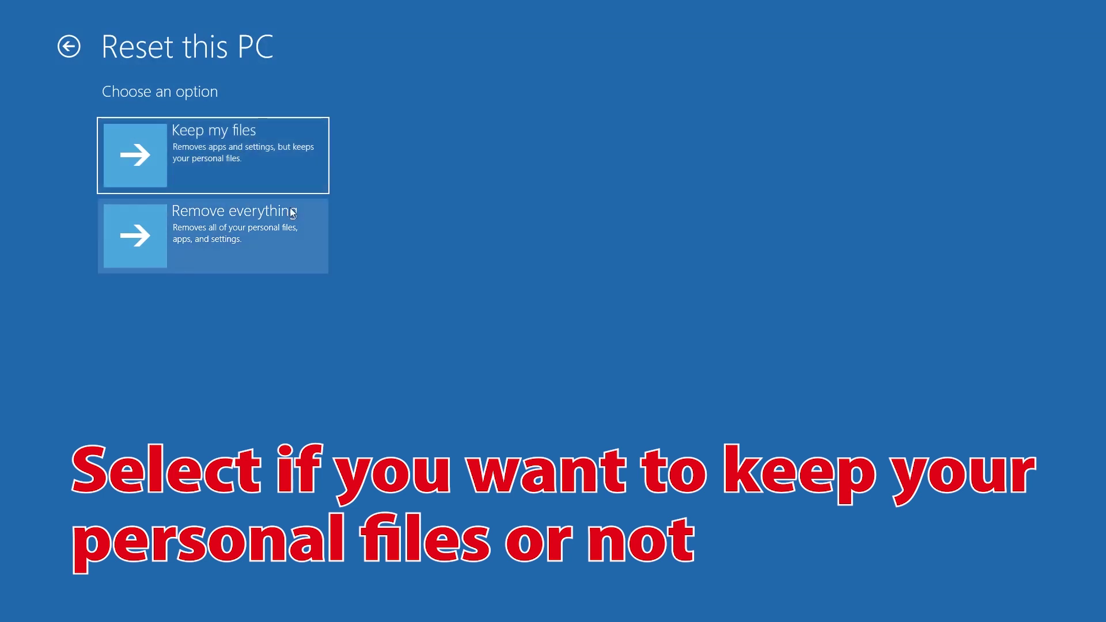
Reset the PC with personal files kept, using the listed account without a password, and close the Edge welcome window once Windows loads
left_click(244, 159)
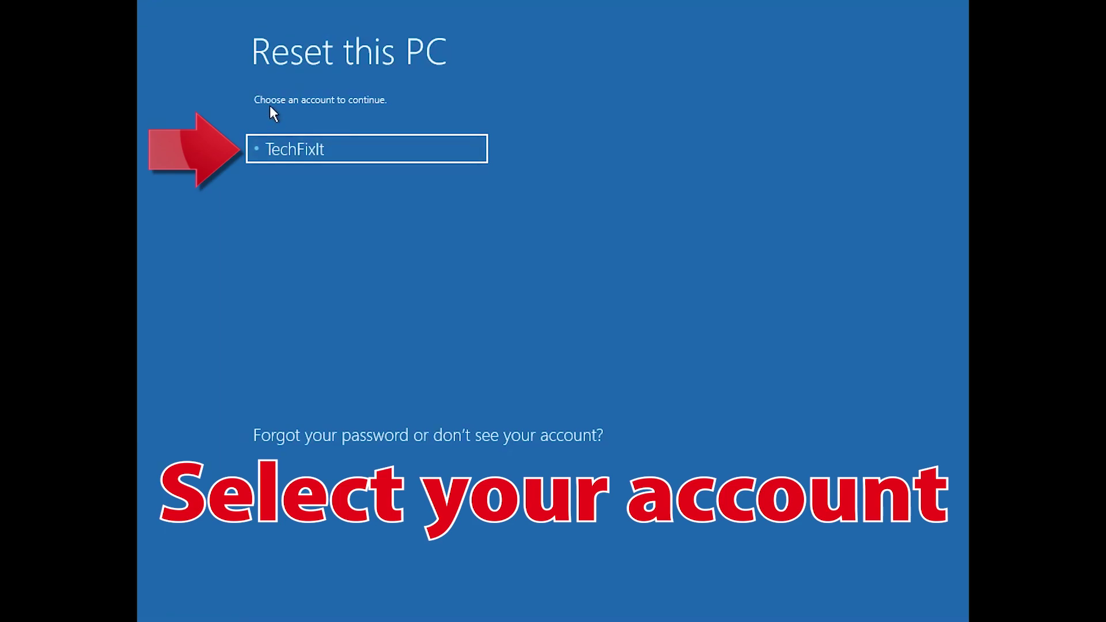
left_click(293, 146)
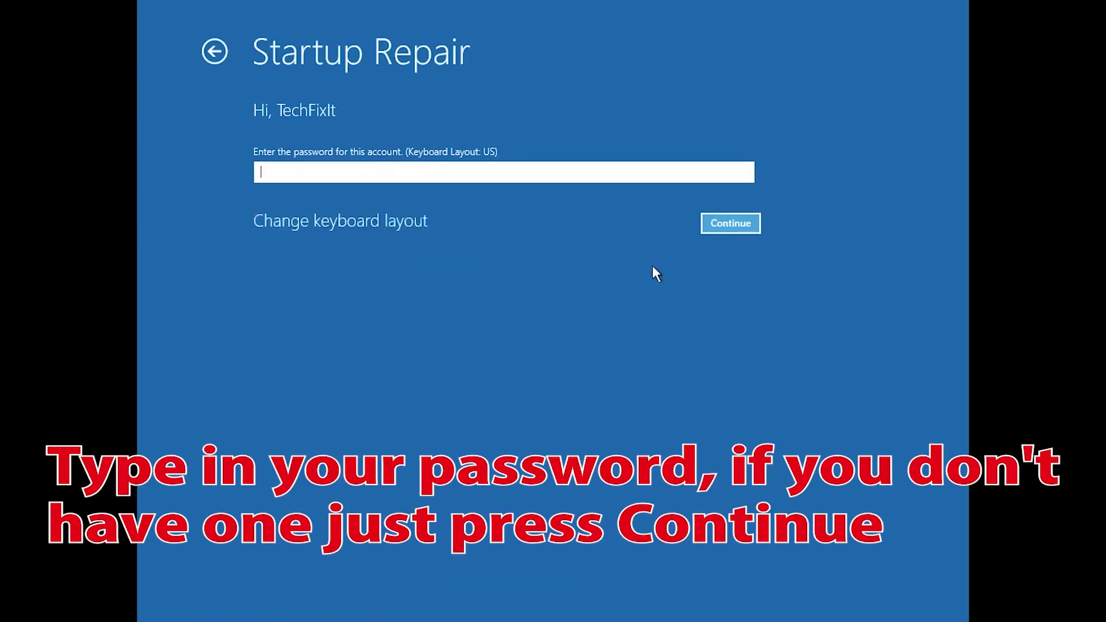
left_click(752, 216)
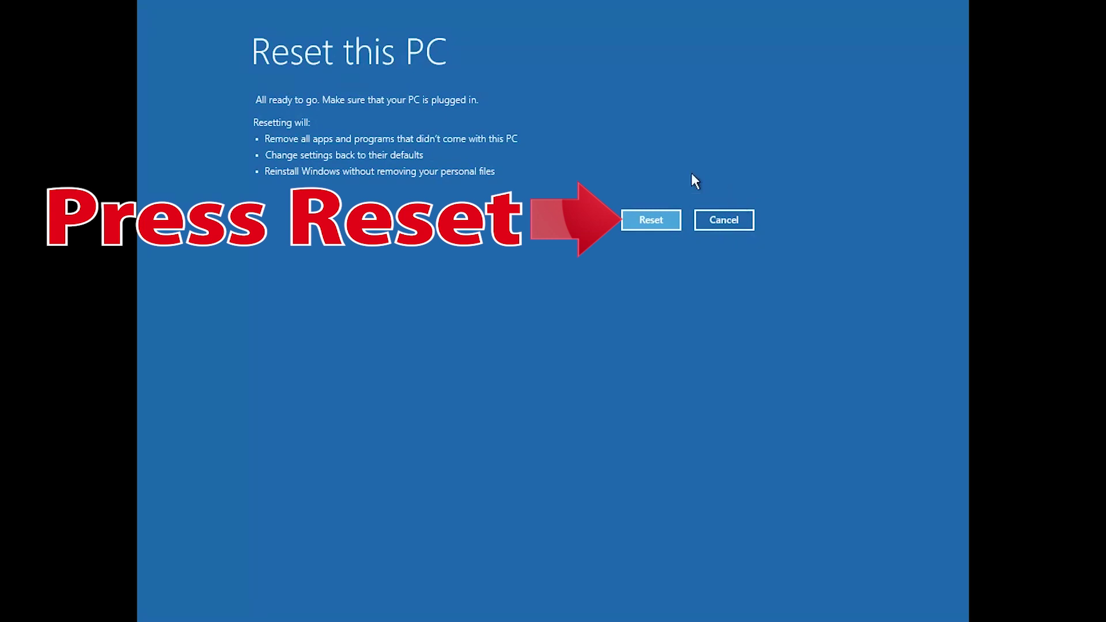
left_click(671, 219)
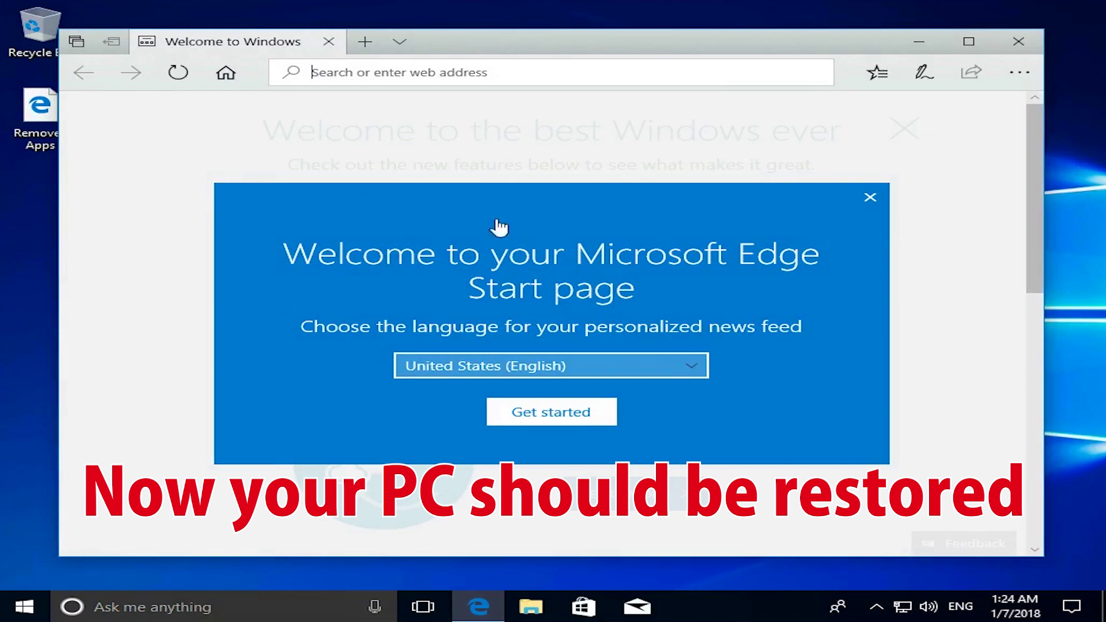
left_click(1019, 40)
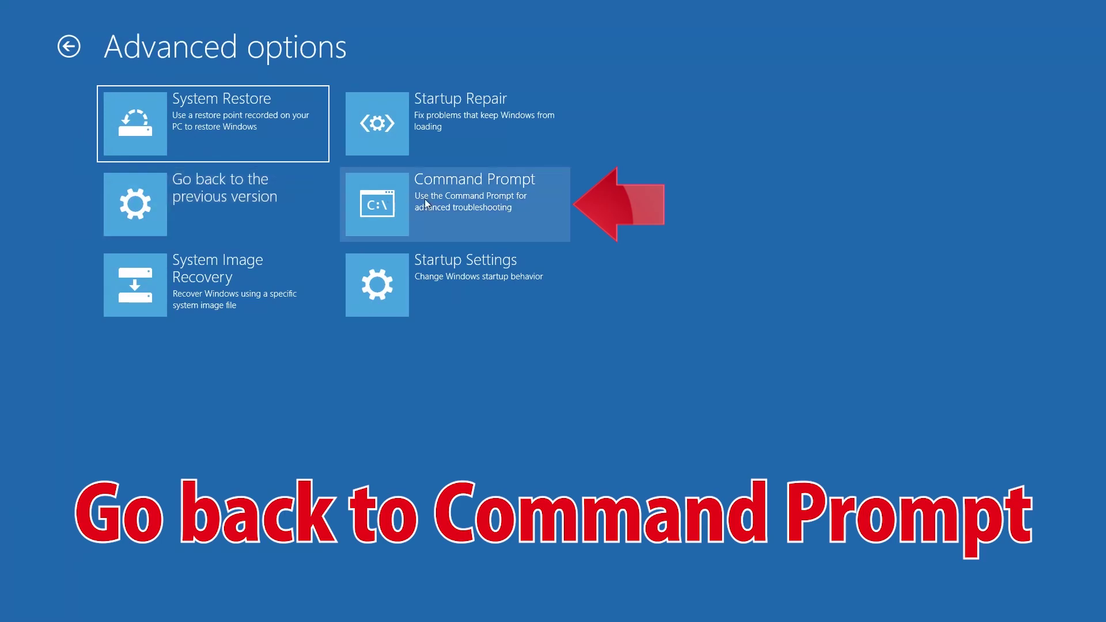
Check and repair drive D from the recovery Command Prompt with chkdsk d: /f /r, and exit the prompt
left_click(470, 204)
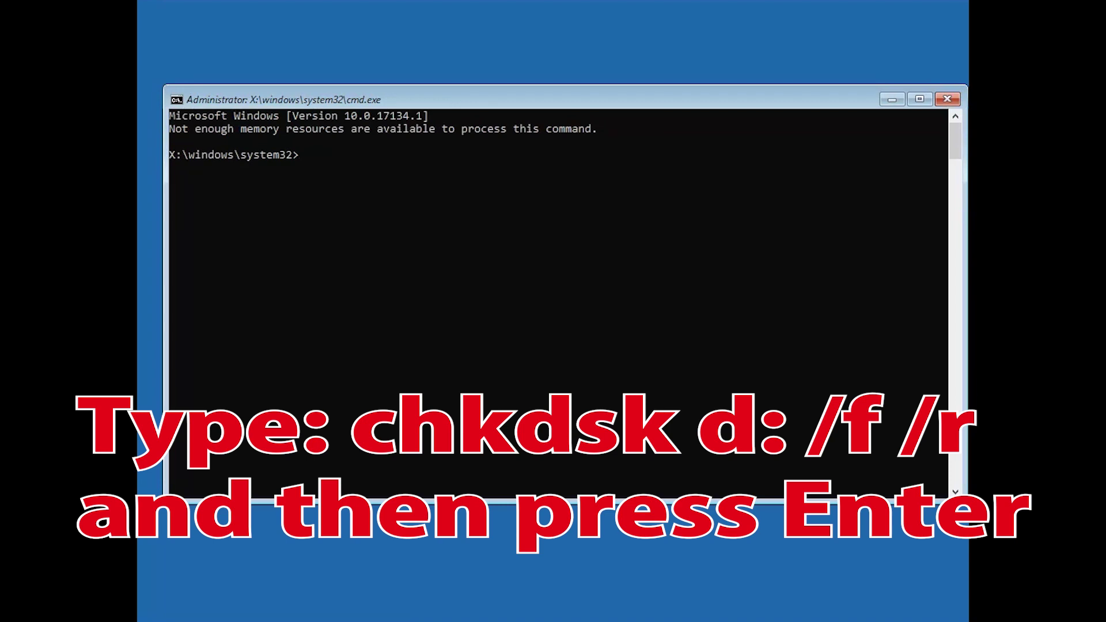
type("chkdsk d")
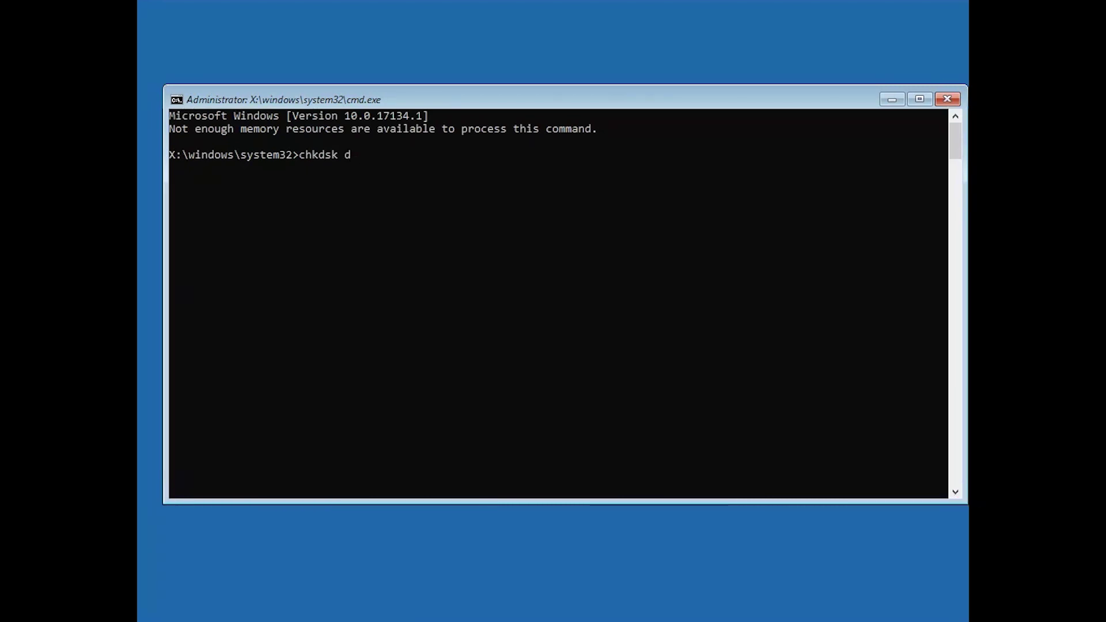
type(":")
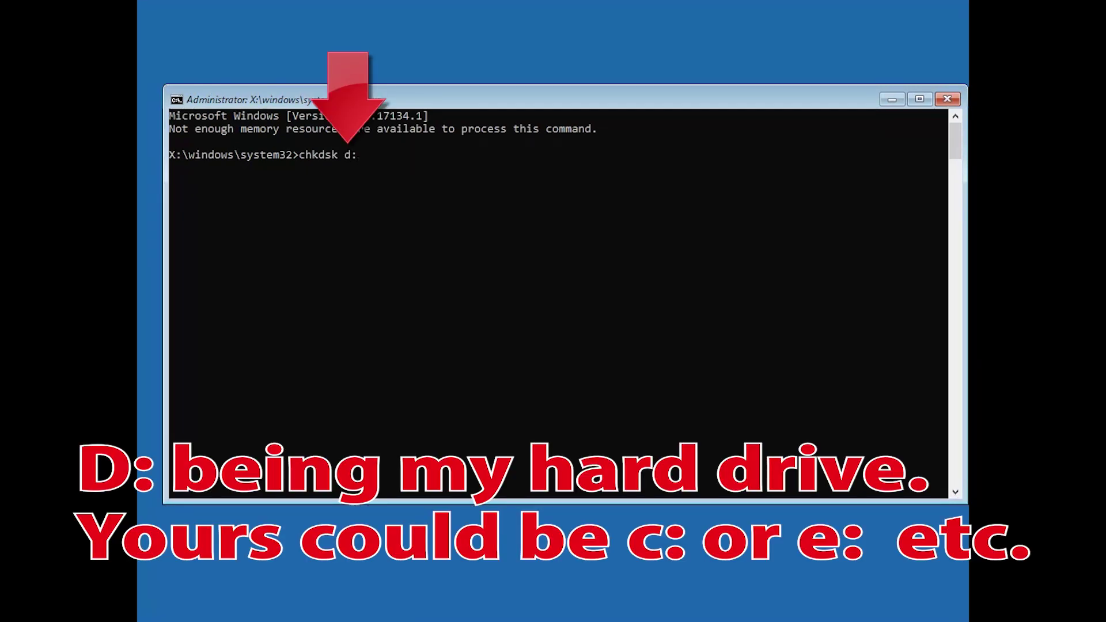
type(" /f /r")
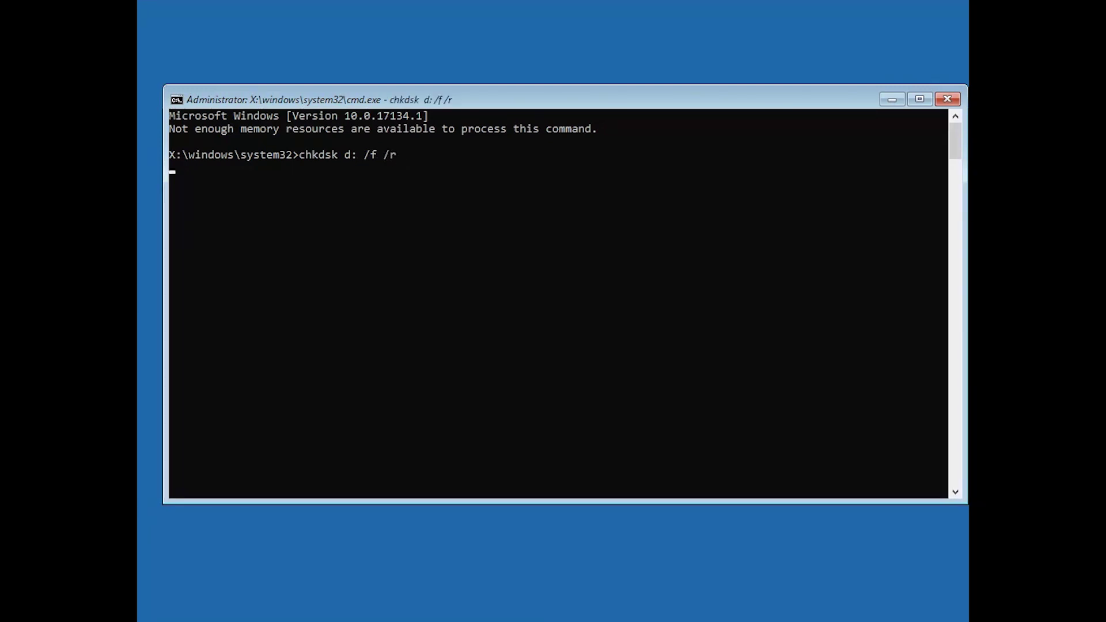
key("Return")
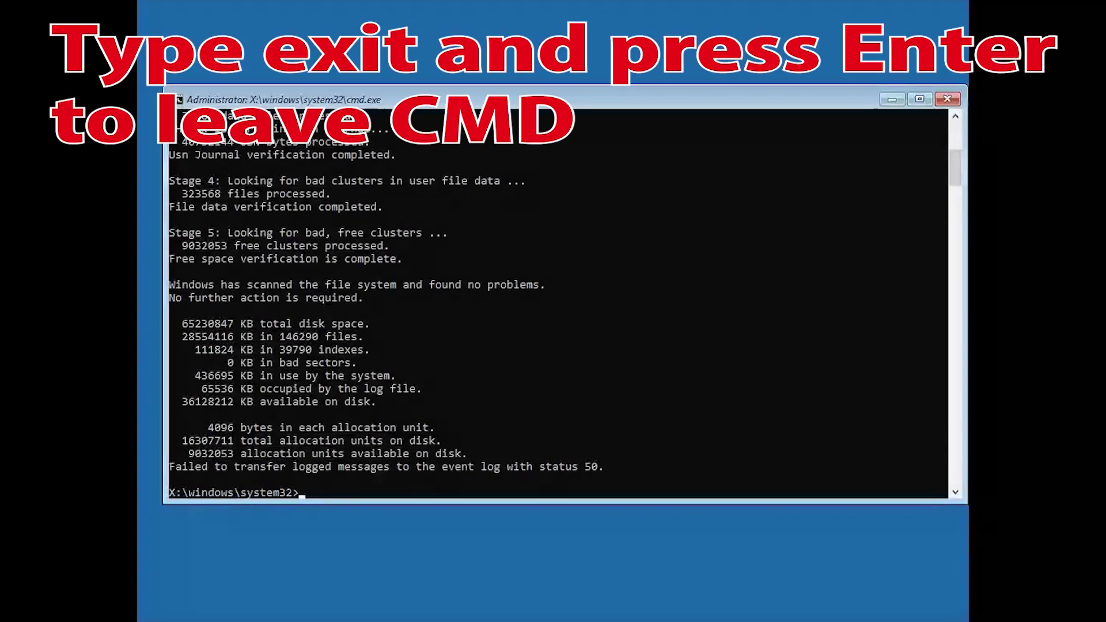
type("exit")
key("Return")
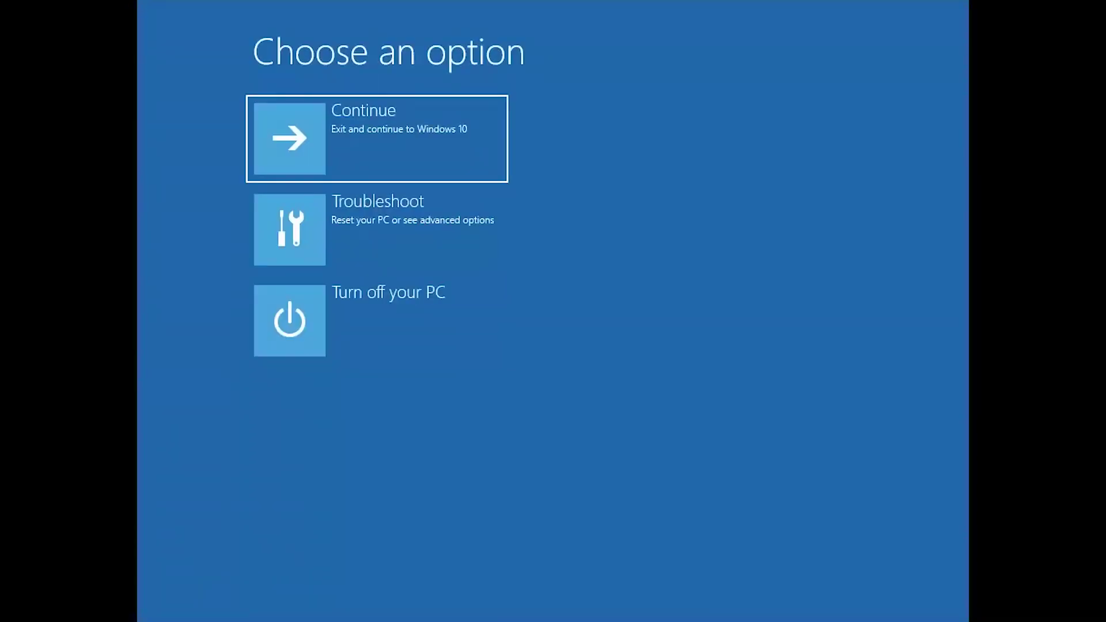